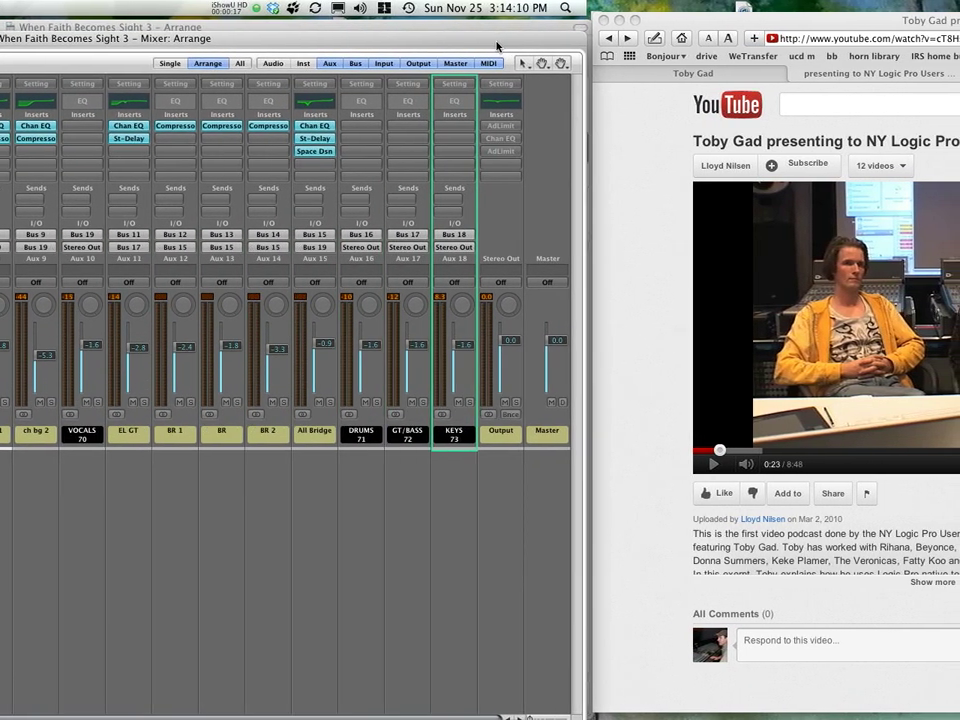
Step: Bring the Arrange window to the front, close its docked mixer pane and show the separate mixer window
left_click(425, 27)
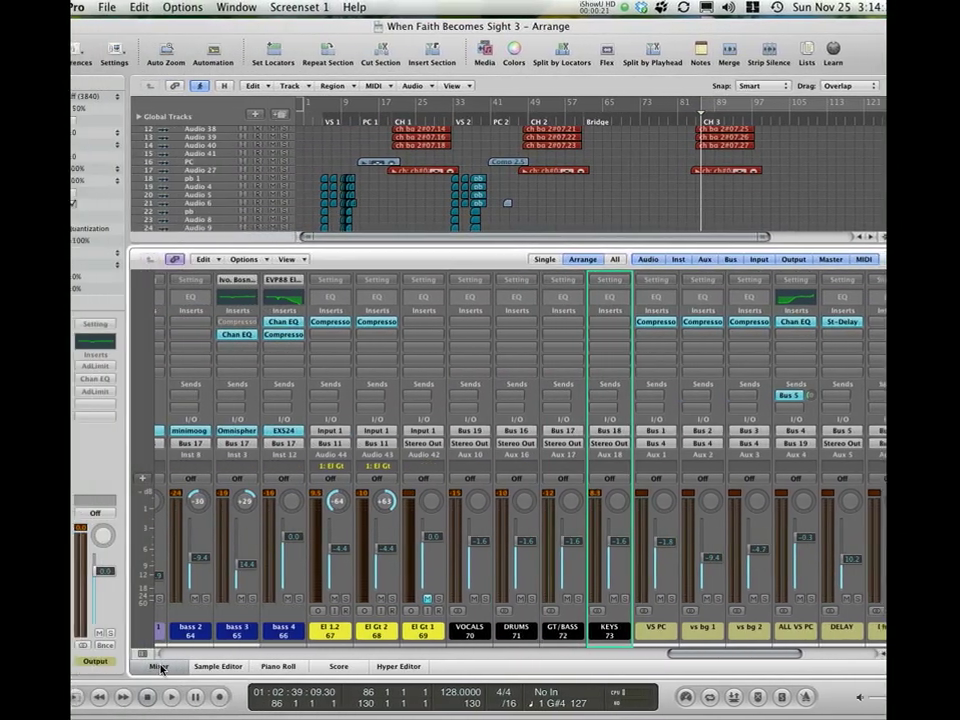
left_click(160, 668)
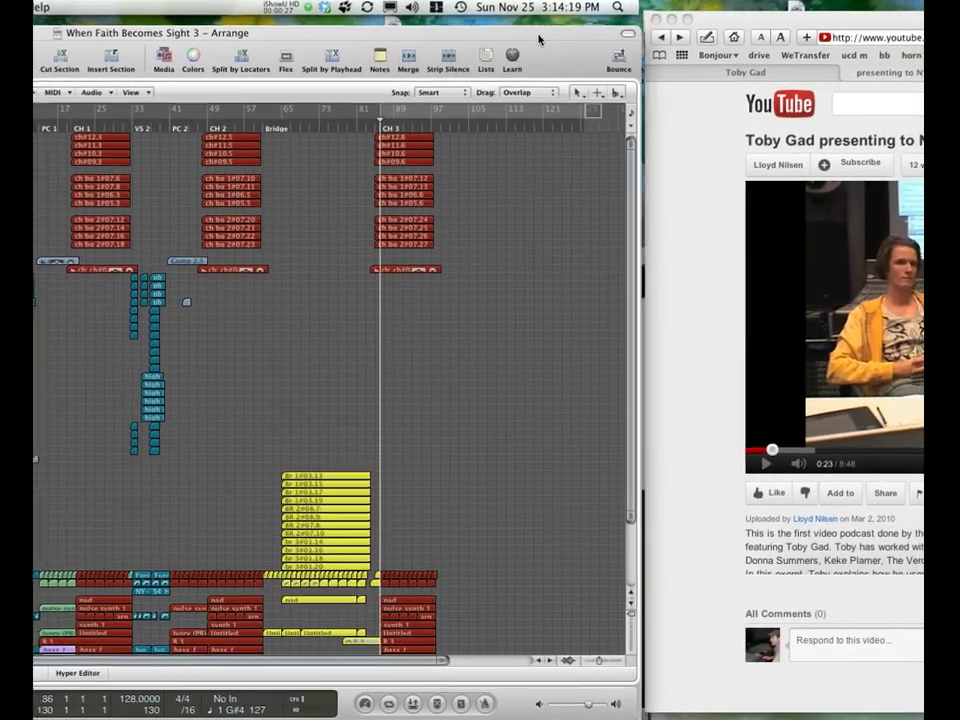
left_click_drag(540, 40, 499, 12)
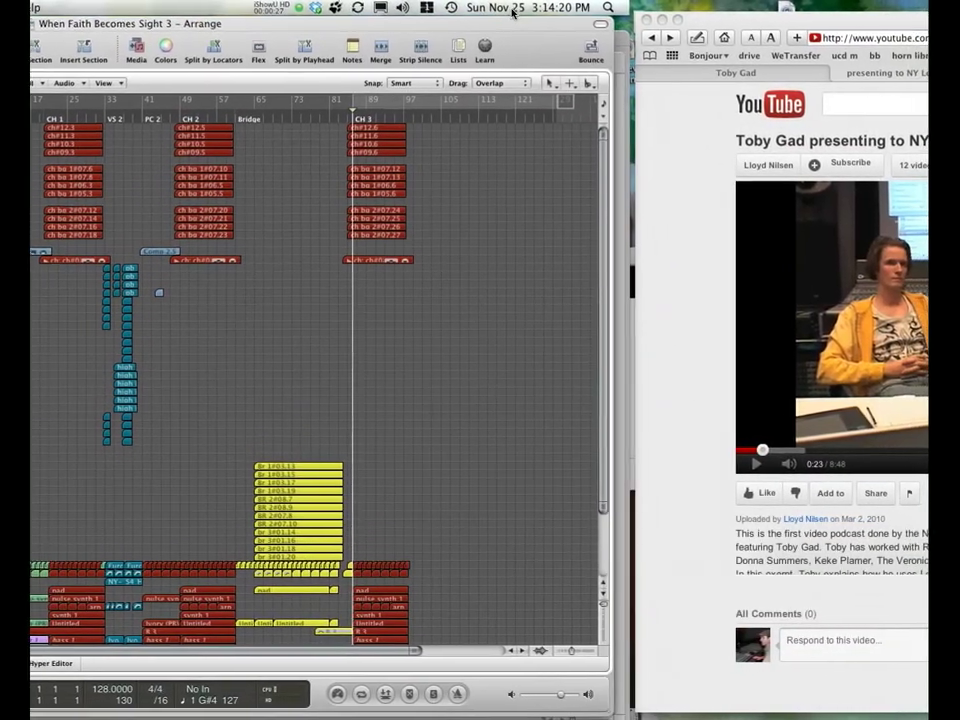
key("x")
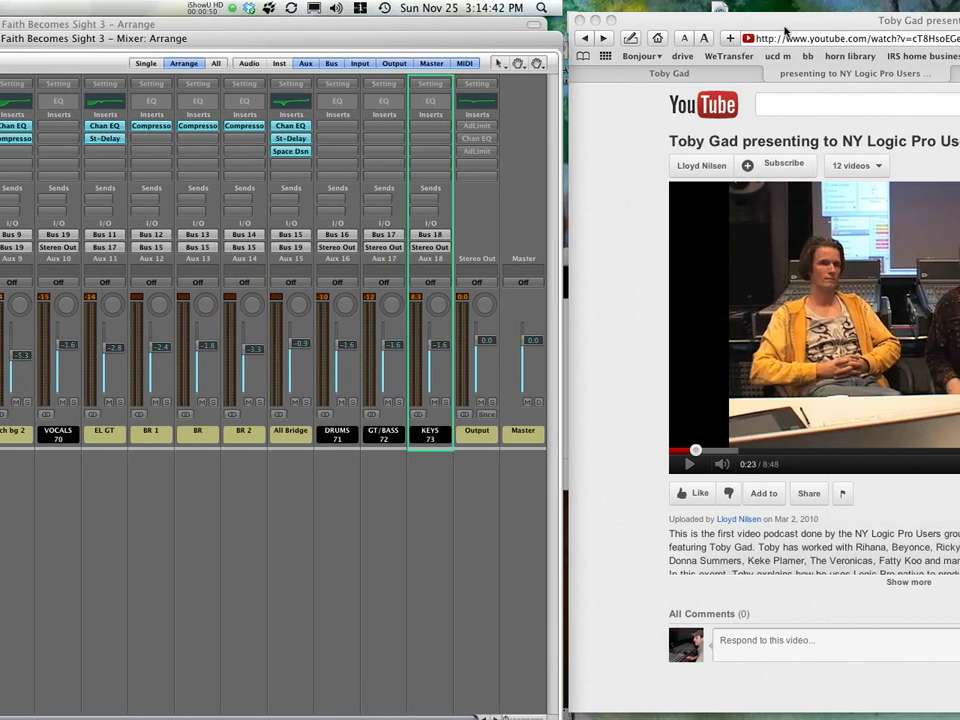
Step: Switch to Safari, uncover its window and view the Toby Gad site, the songwriter's music site and The Songwriter's Cafe page
left_click_drag(786, 30, 115, 36)
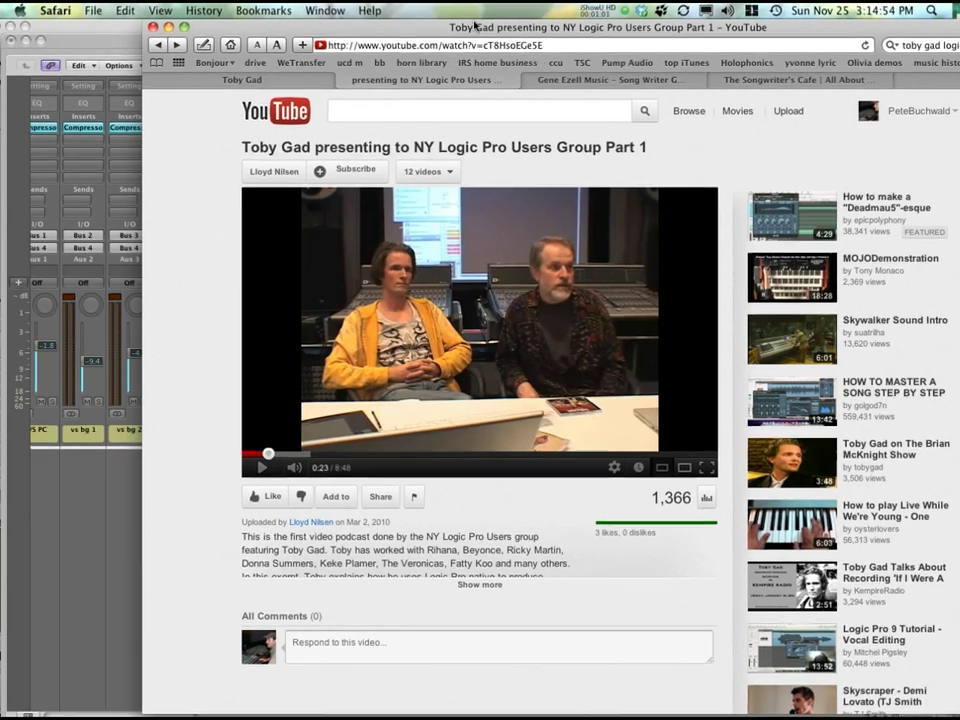
left_click_drag(484, 27, 420, 14)
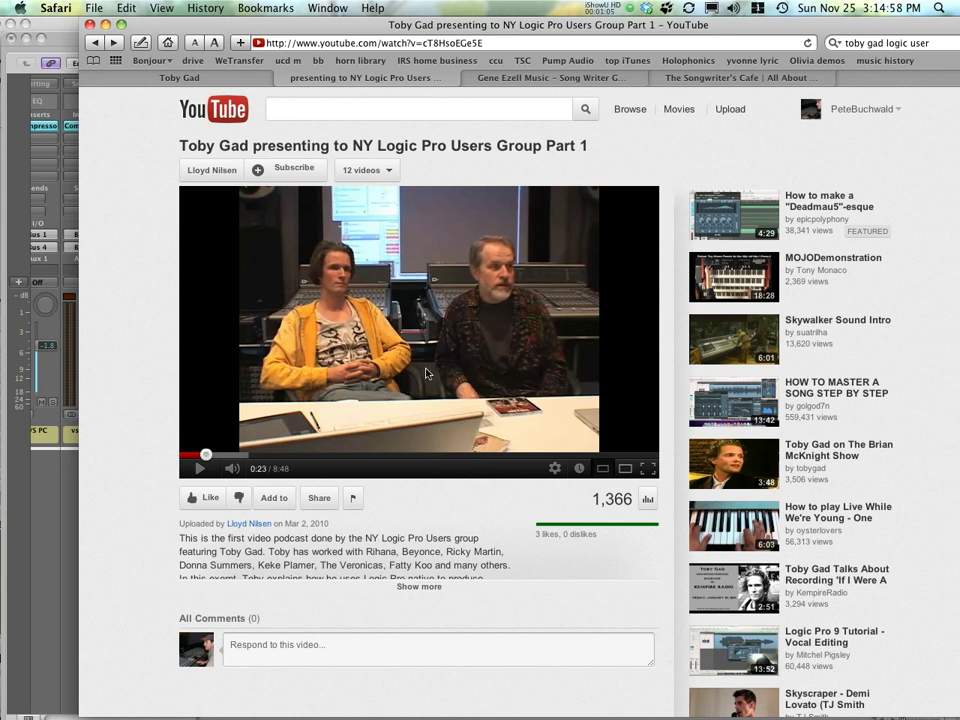
left_click(203, 79)
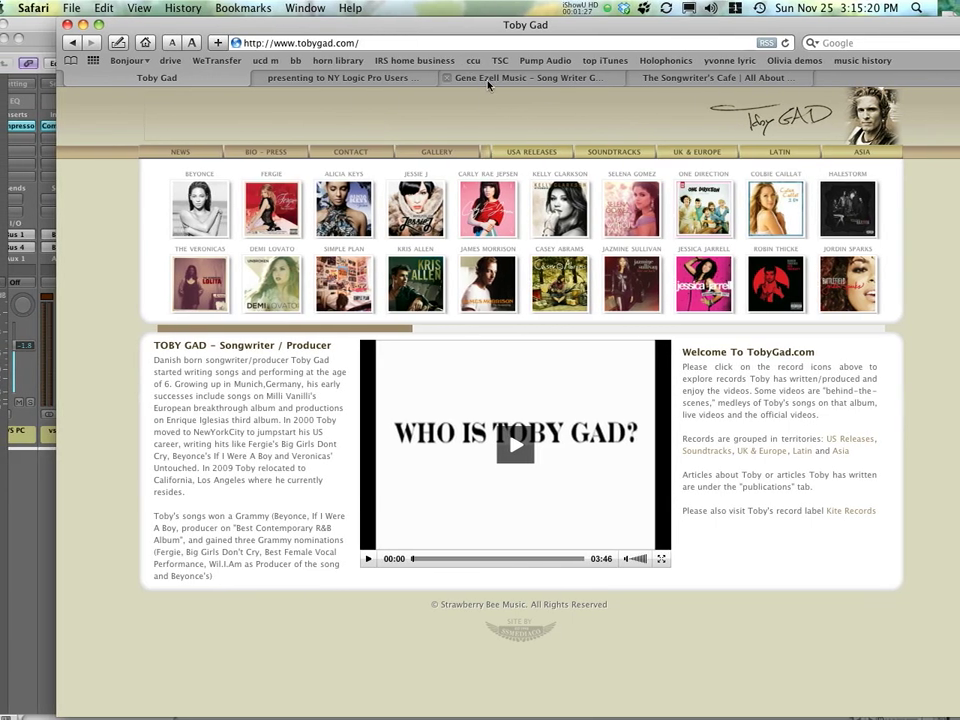
left_click(488, 86)
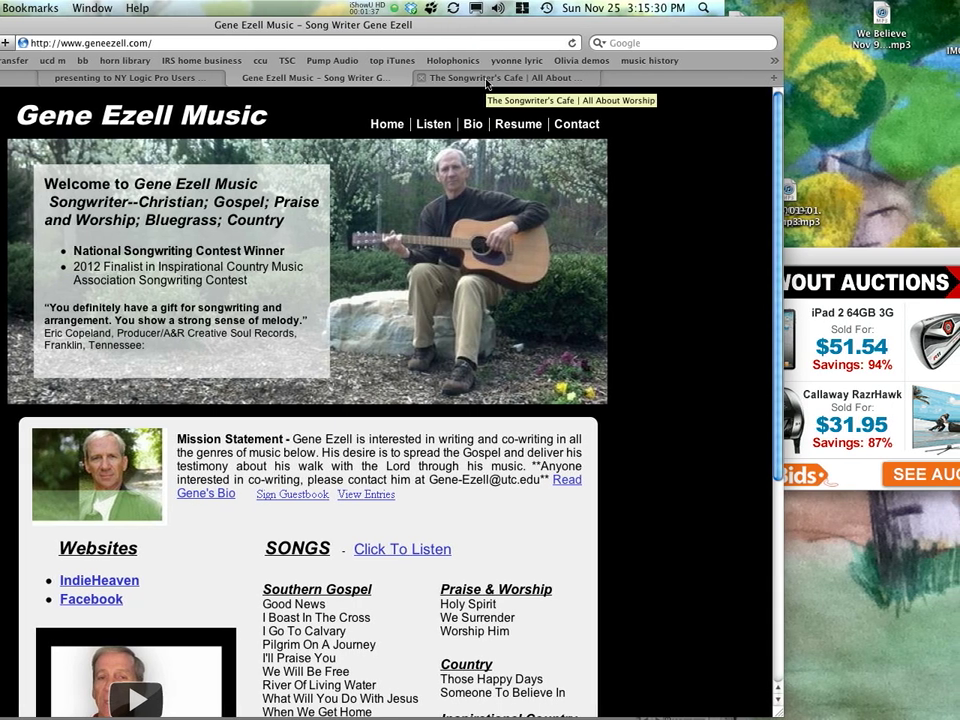
left_click(485, 80)
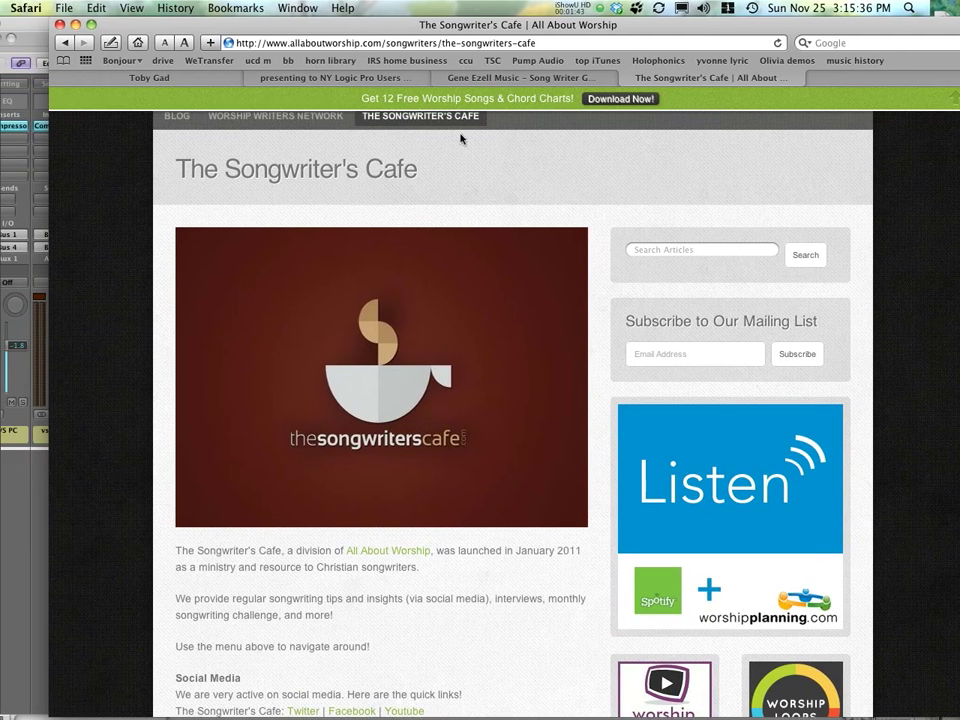
scroll(454, 165, "up", 1)
left_click_drag(447, 28, 491, 36)
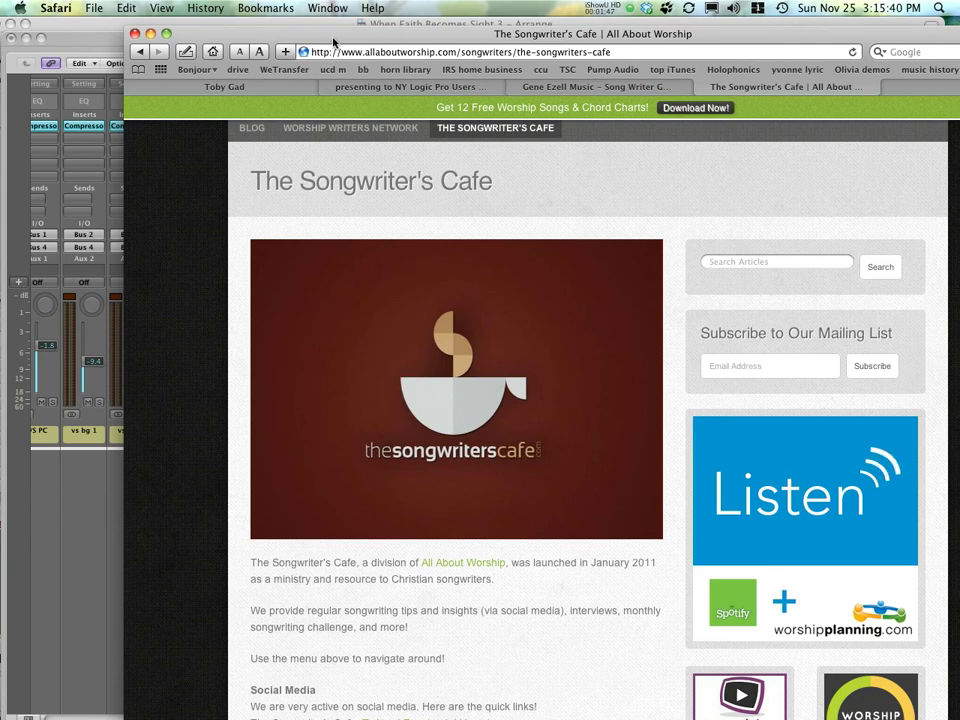
Step: Move the browser window aside, switch back to Logic Pro and bring the Arrange window to the front
left_click_drag(333, 43, 921, 129)
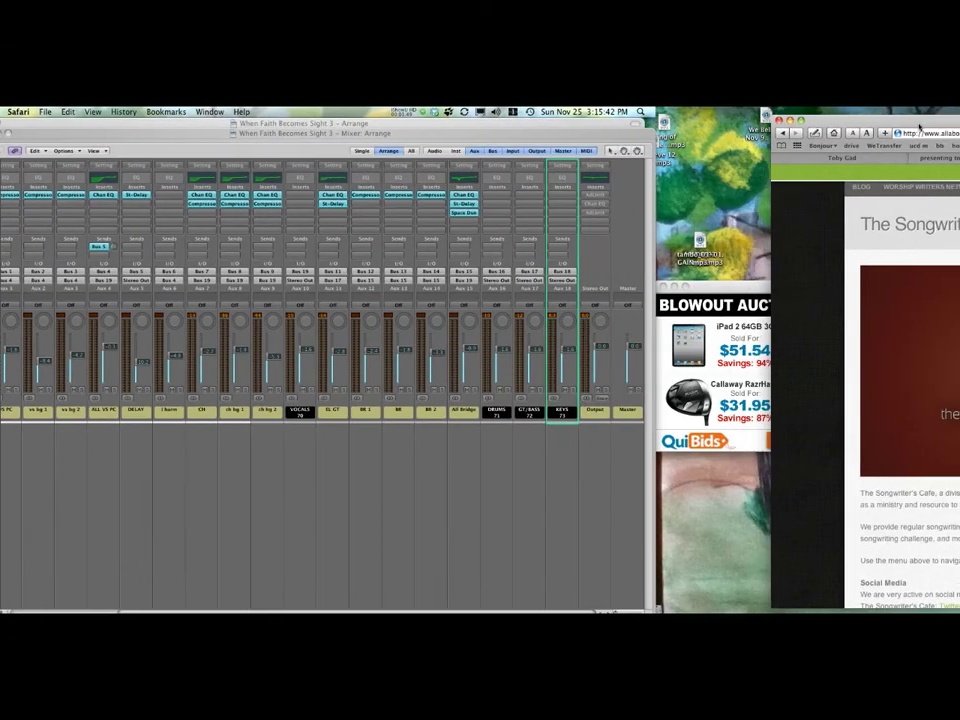
left_click(348, 141)
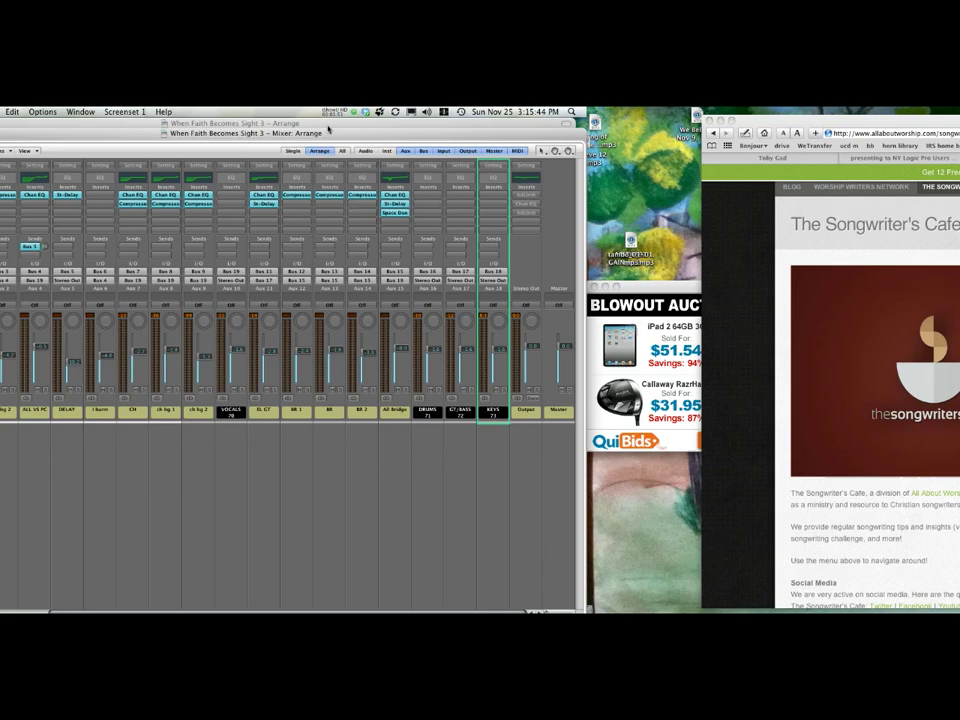
left_click(328, 126)
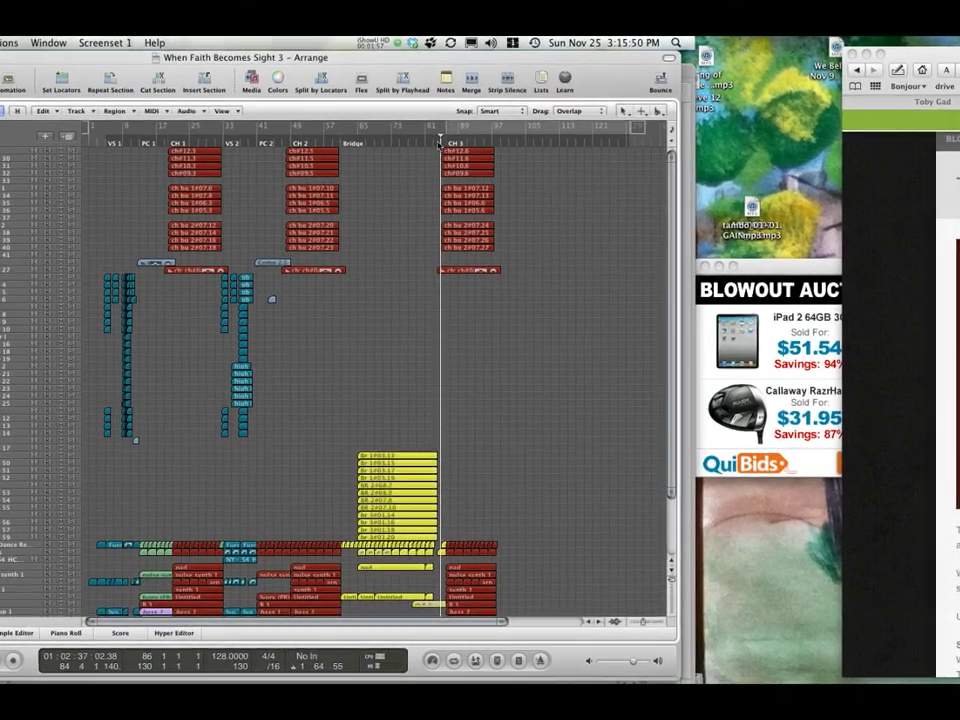
Step: Bring up the mixer window and include the Audio and Inst channel strips in its display
key("super+2")
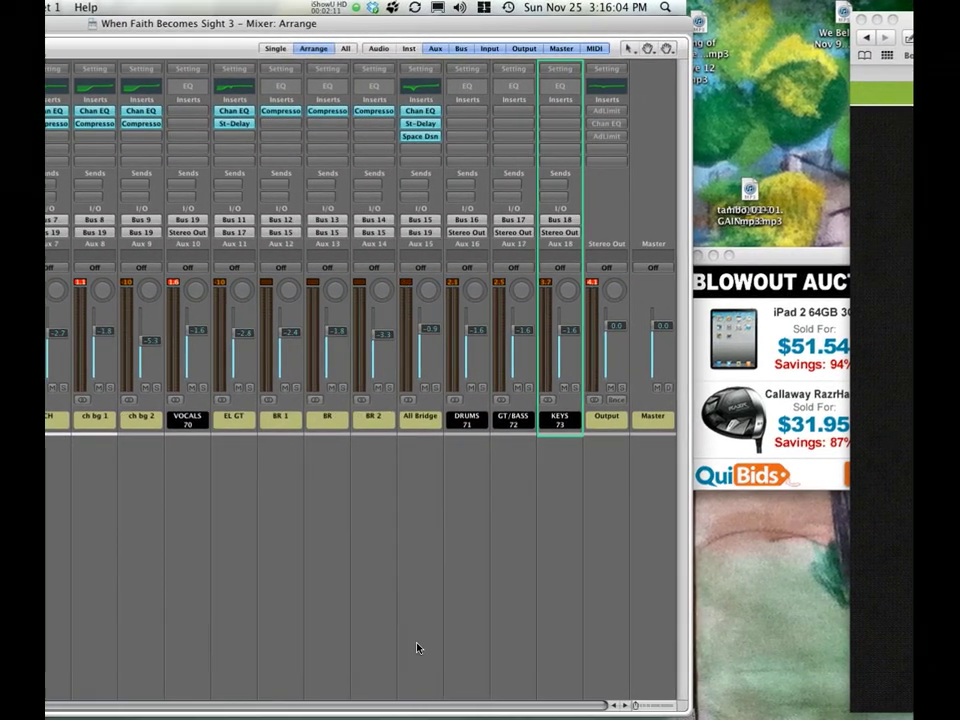
left_click_drag(511, 707, 361, 710)
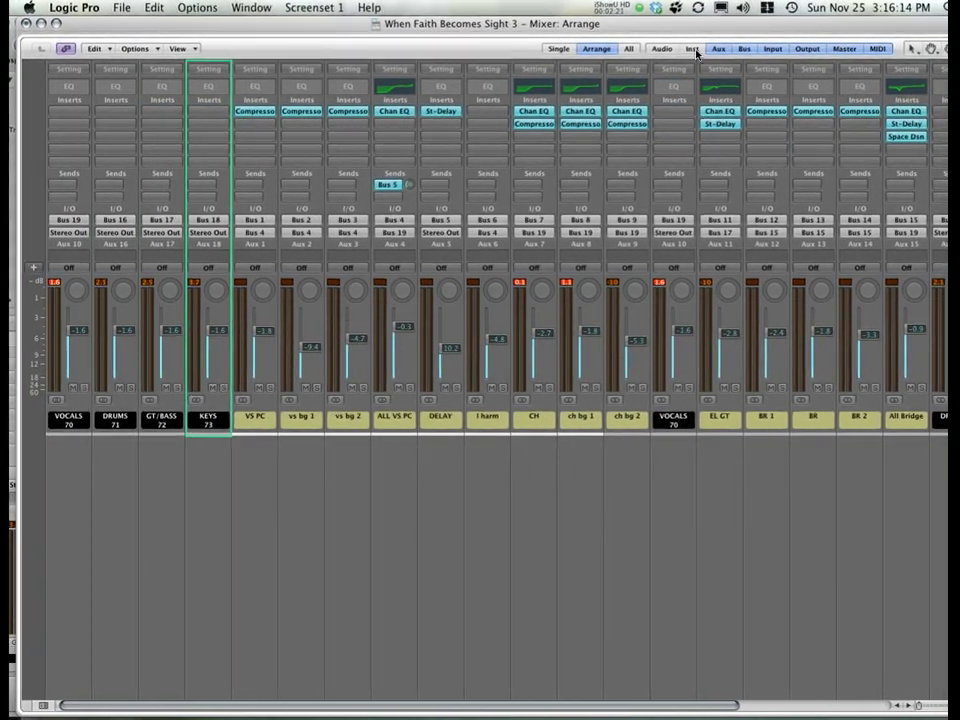
left_click(665, 52)
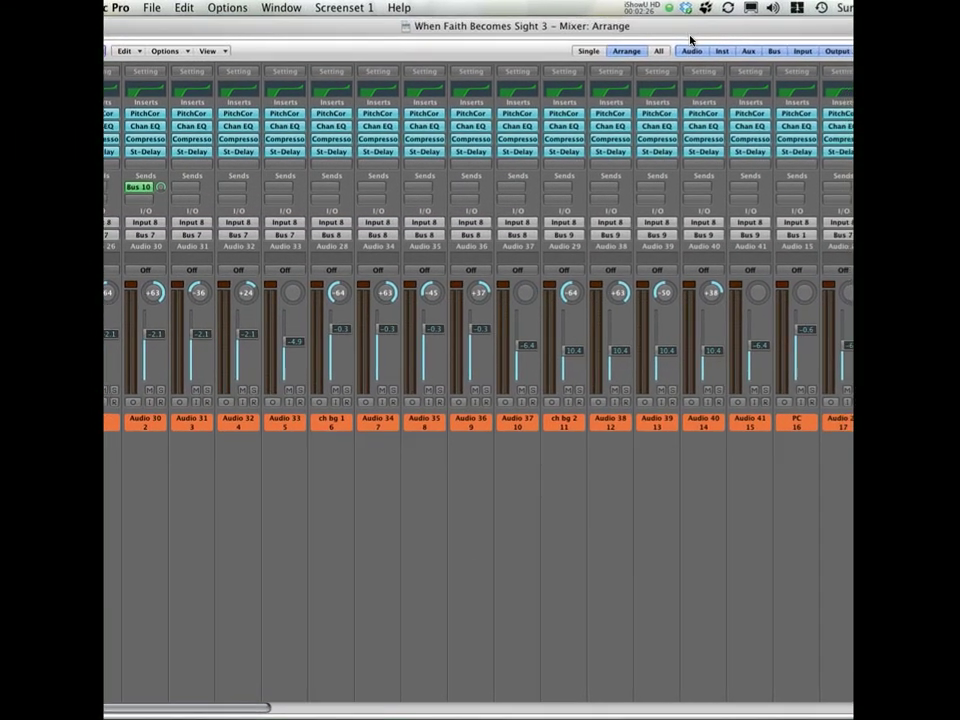
Step: Move the mixer window down and look through the complete track list in the Arrange window
left_click_drag(687, 26, 687, 172)
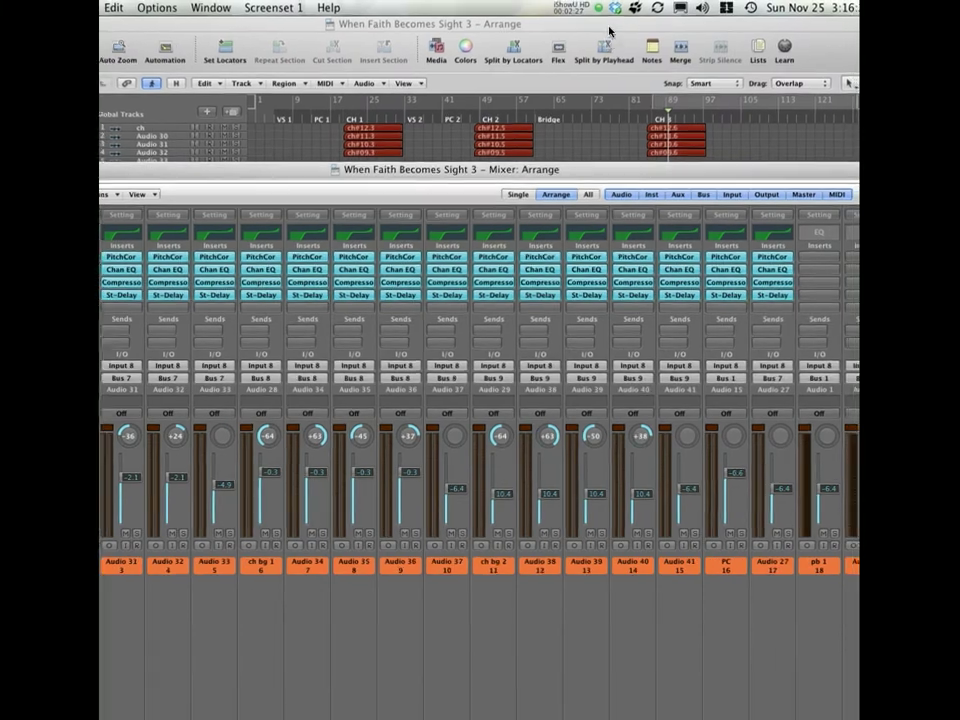
left_click(610, 32)
scroll(270, 458, "down", 5)
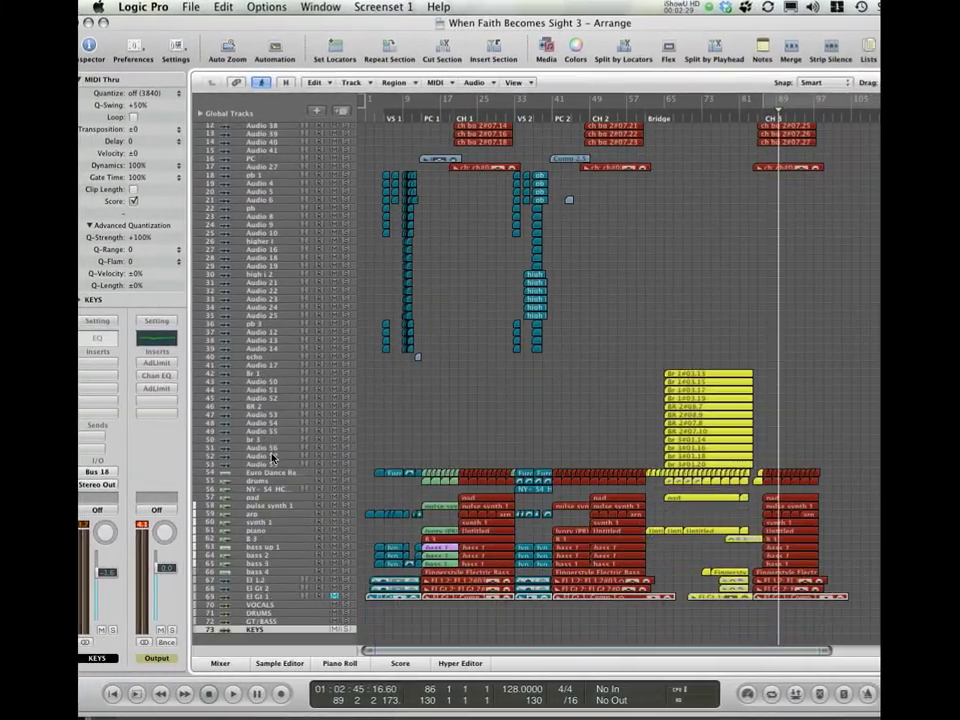
scroll(285, 440, "up", 5)
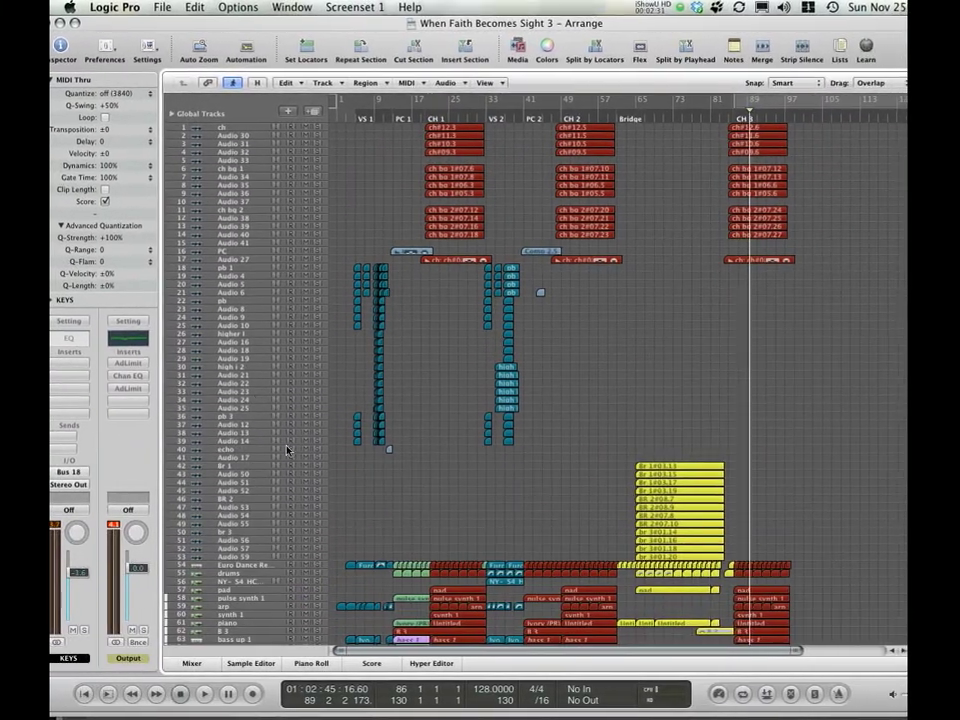
scroll(270, 420, "down", 5)
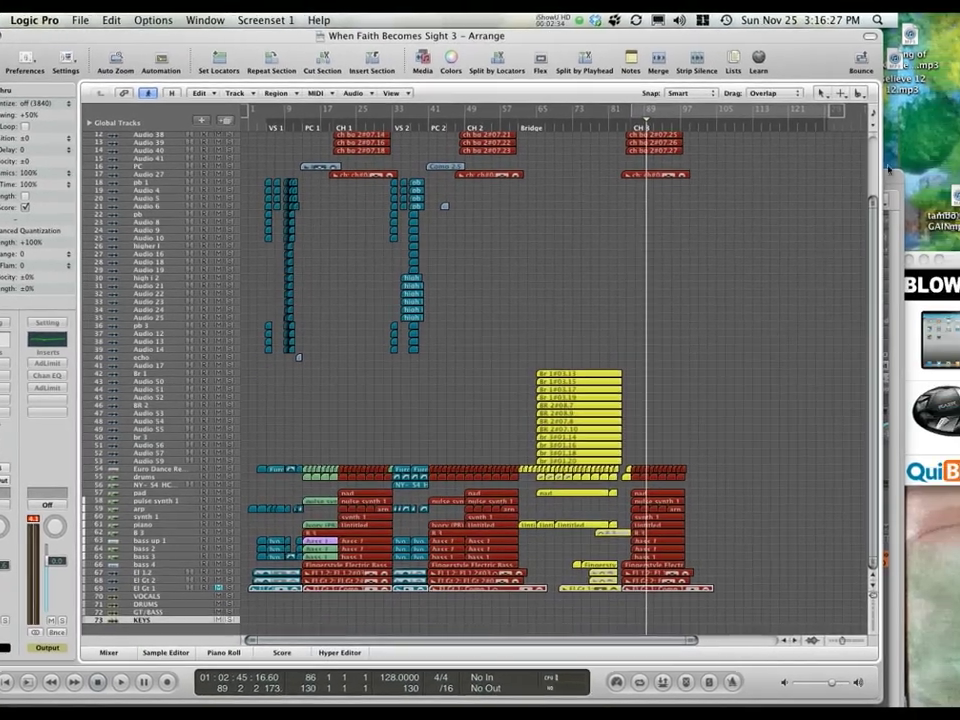
Step: Return to the mixer and select the VOCALS, DRUMS, GT/BASS and KEYS channel strips together
left_click_drag(792, 180, 693, 28)
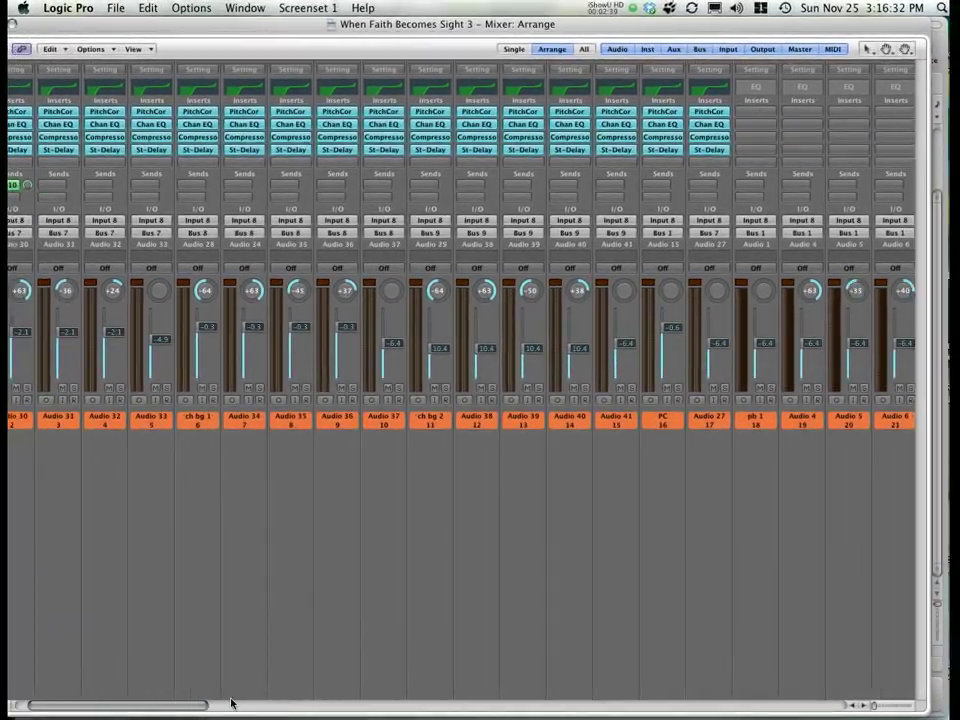
left_click_drag(231, 703, 783, 667)
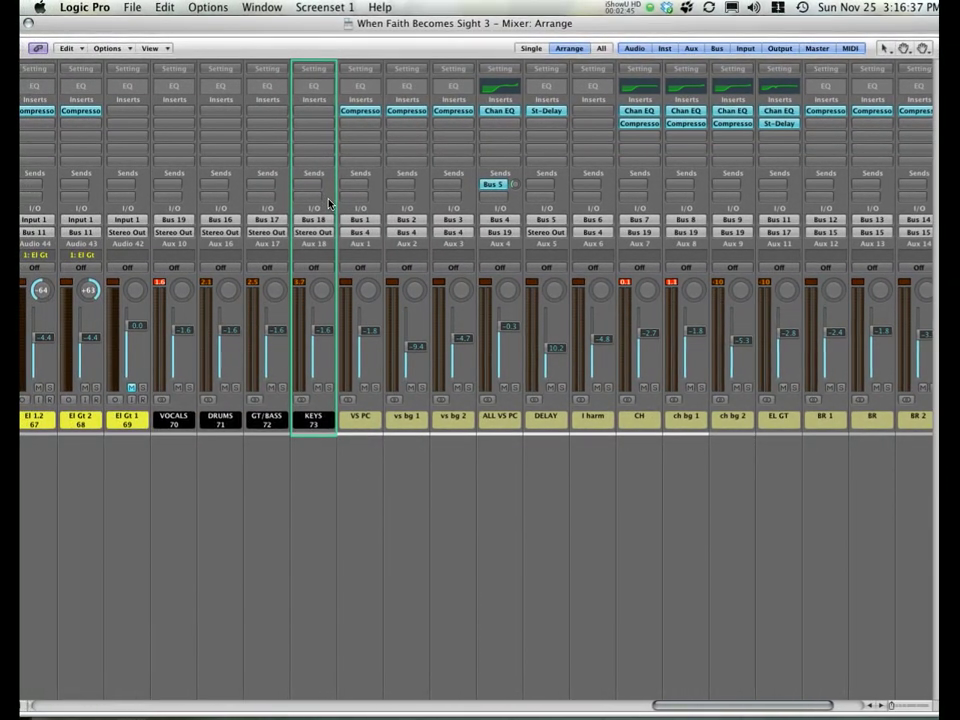
left_click(228, 204)
left_click_drag(312, 204, 186, 208)
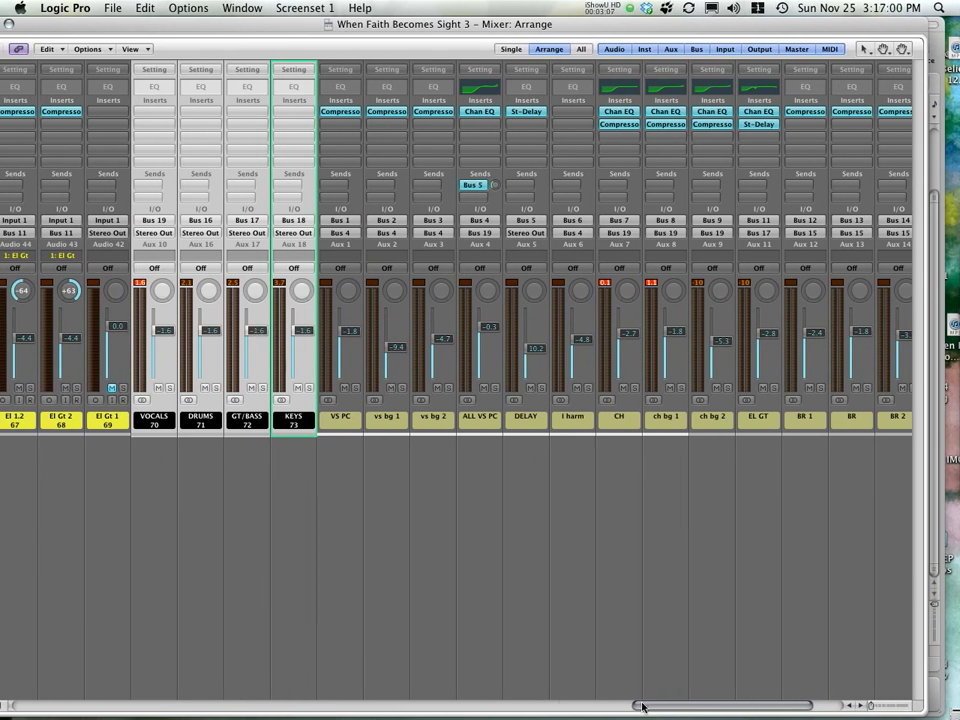
Step: Reposition the mixer and inspect the first Adaptive Limiter and the Channel EQ inserted on the Output channel
left_click_drag(727, 705, 820, 698)
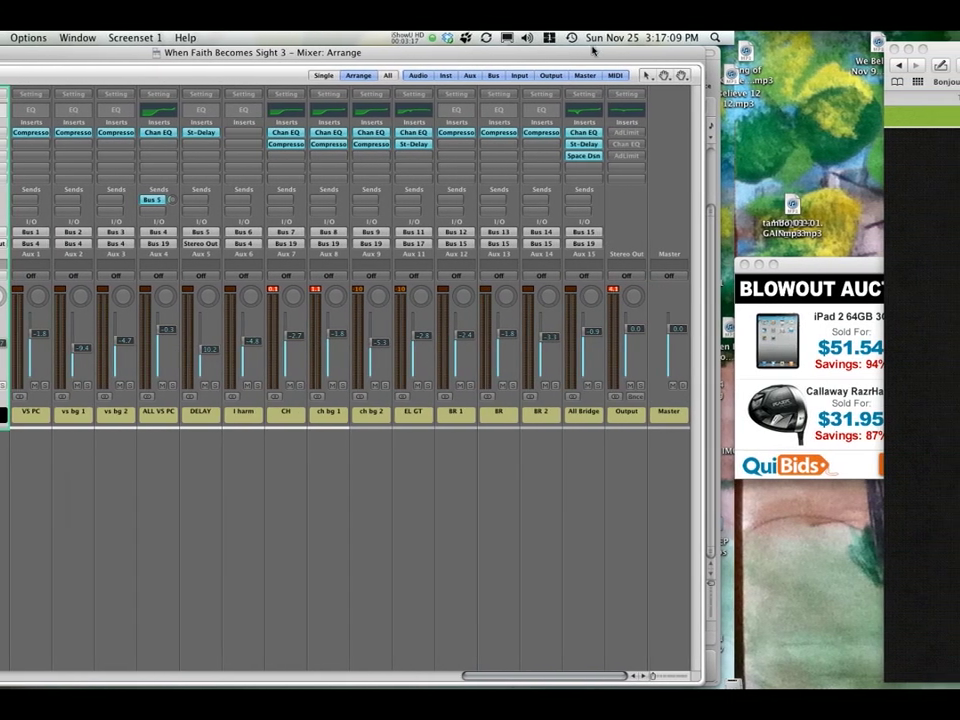
left_click_drag(734, 51, 779, 192)
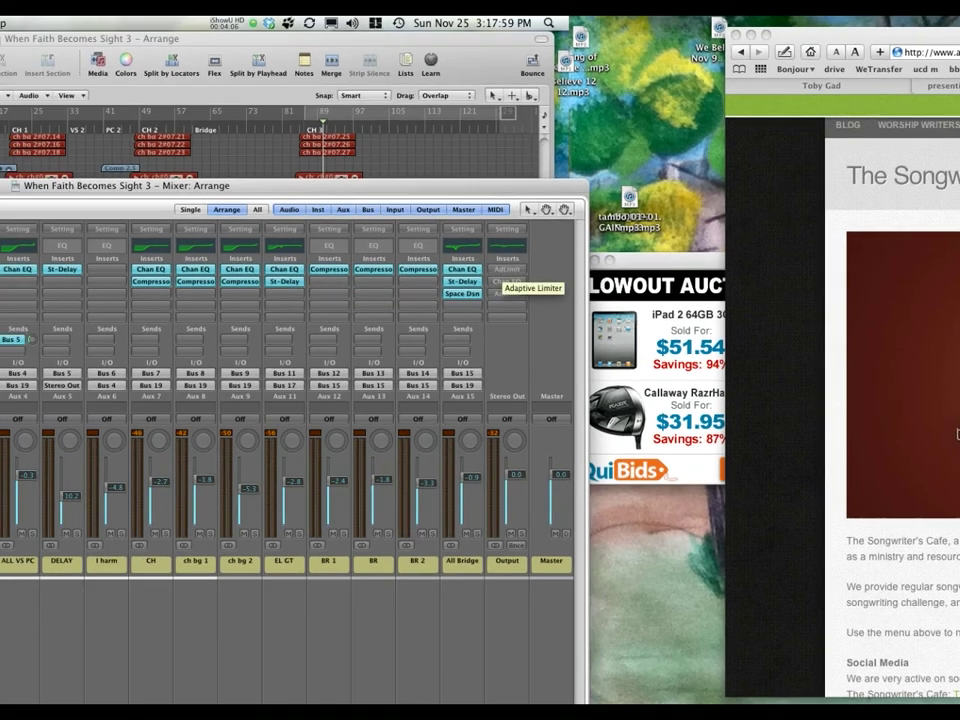
left_click(478, 268)
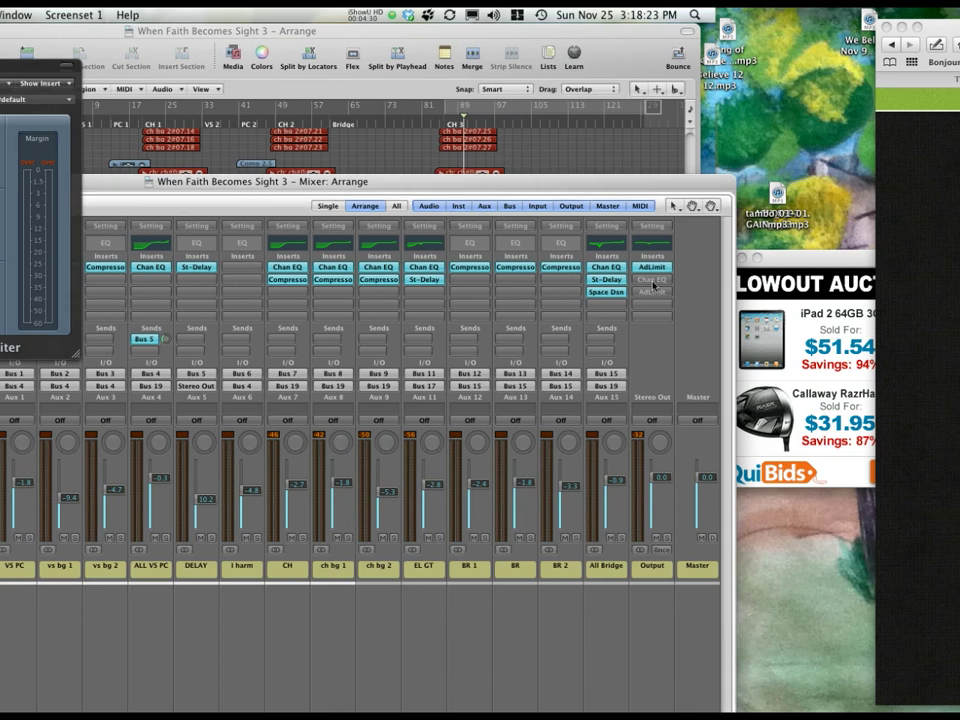
left_click(695, 281)
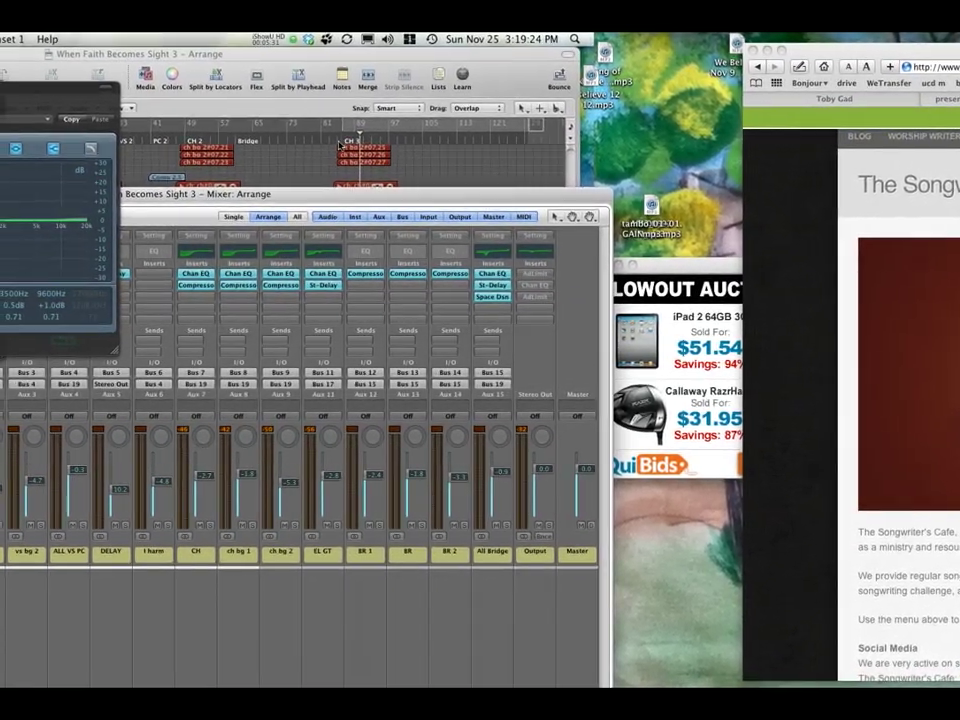
Step: Play the song from just before the CH 3 marker and enable both Adaptive Limiters and the Channel EQ on the Output channel
left_click(338, 143)
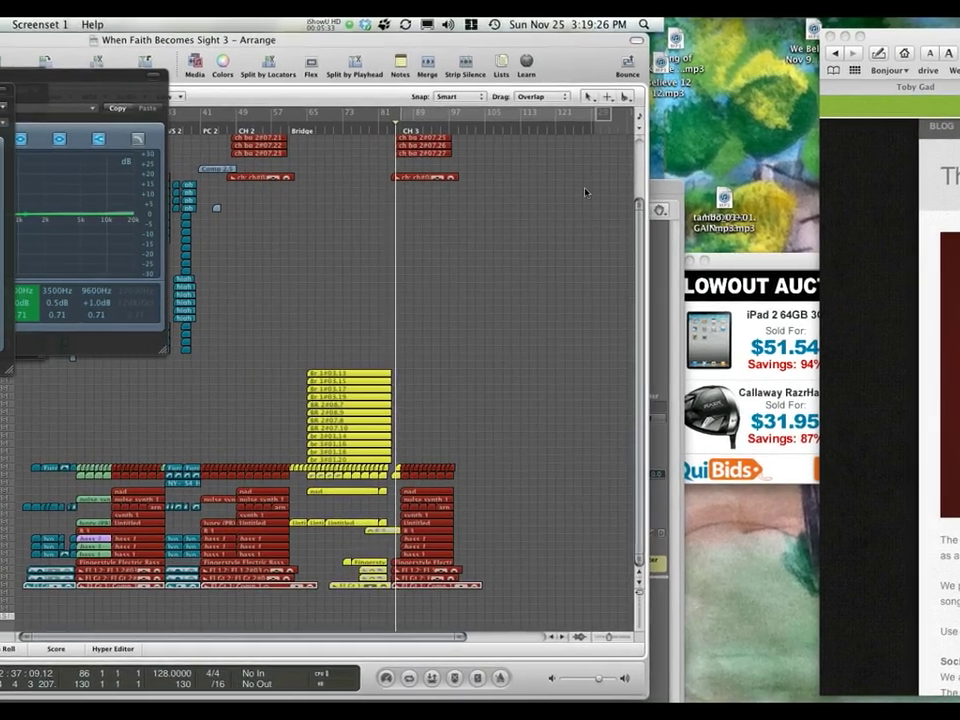
key("super+2")
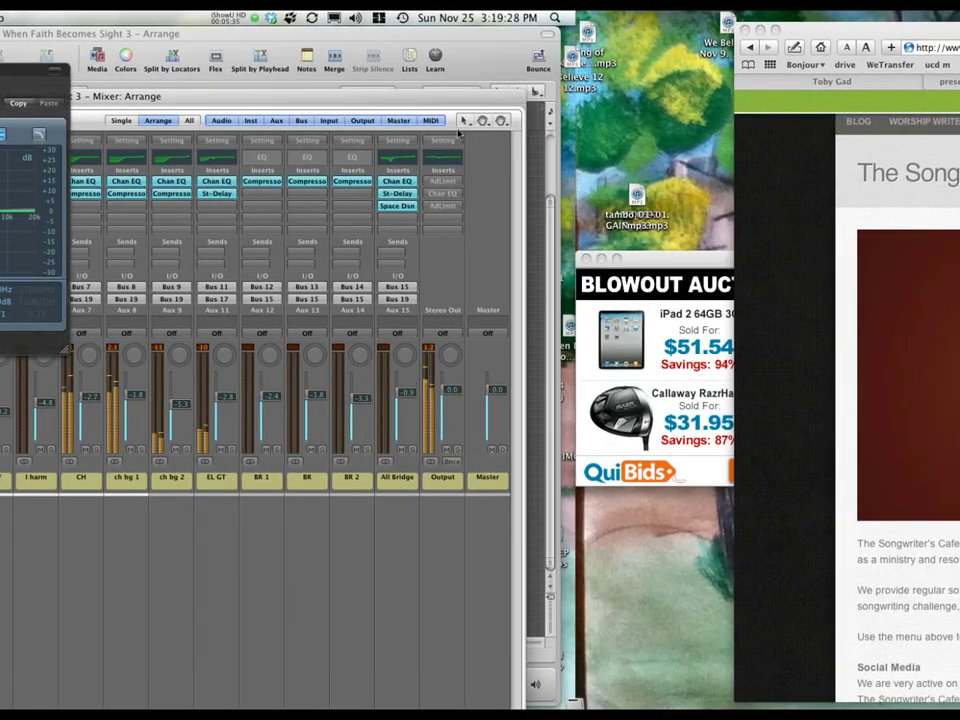
left_click(442, 181)
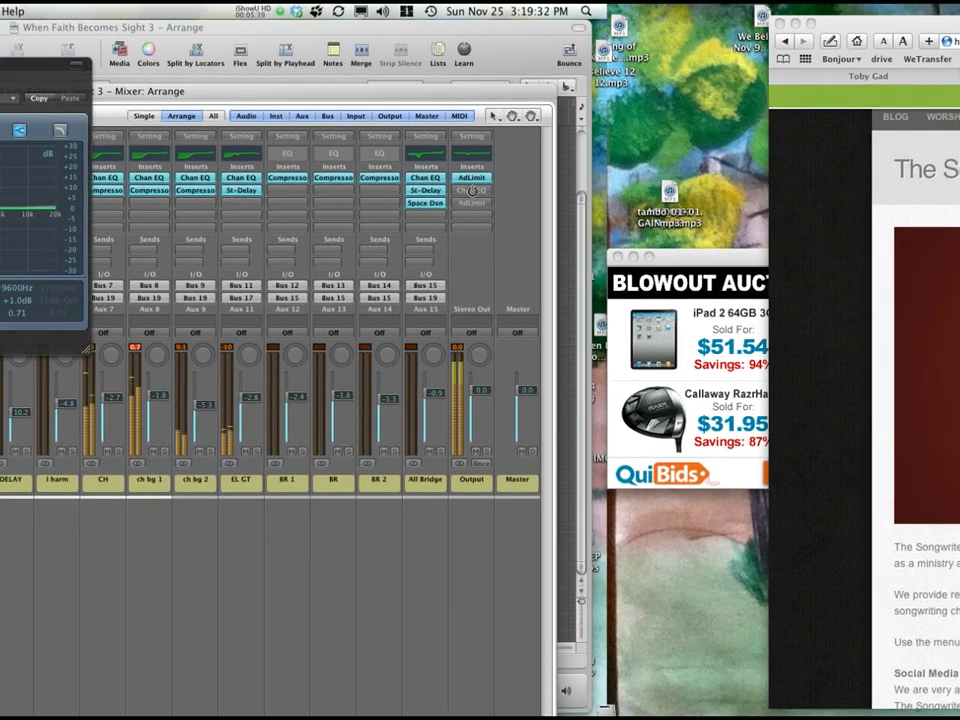
left_click(472, 190)
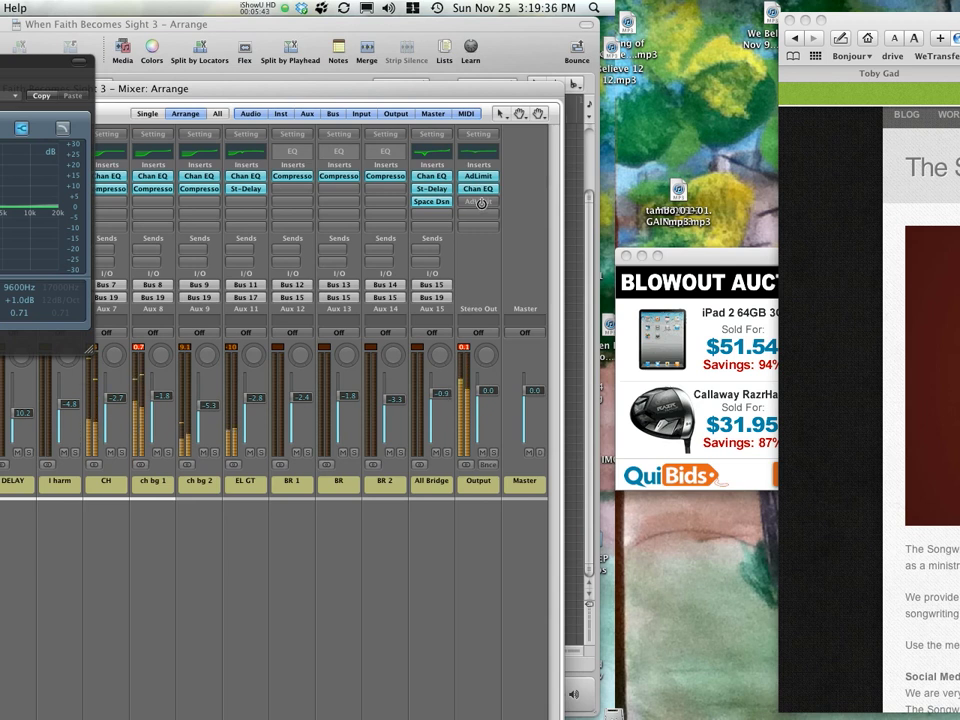
left_click(481, 203)
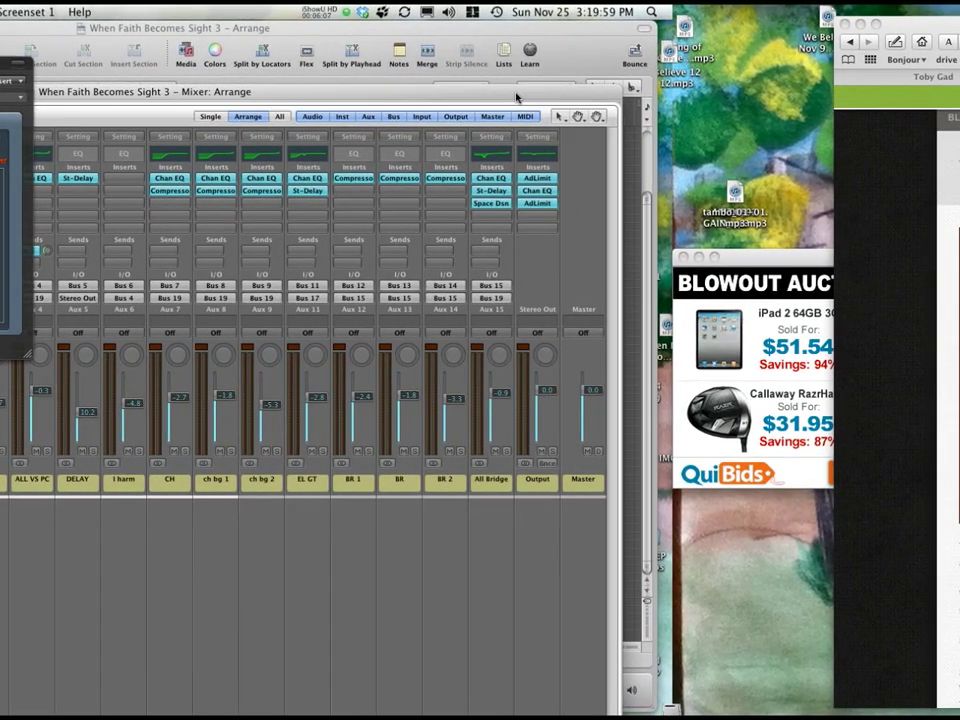
Step: Close the Adaptive Limiter window and move the mixer window so the black submix channel strips are uncovered
left_click_drag(545, 96, 550, 74)
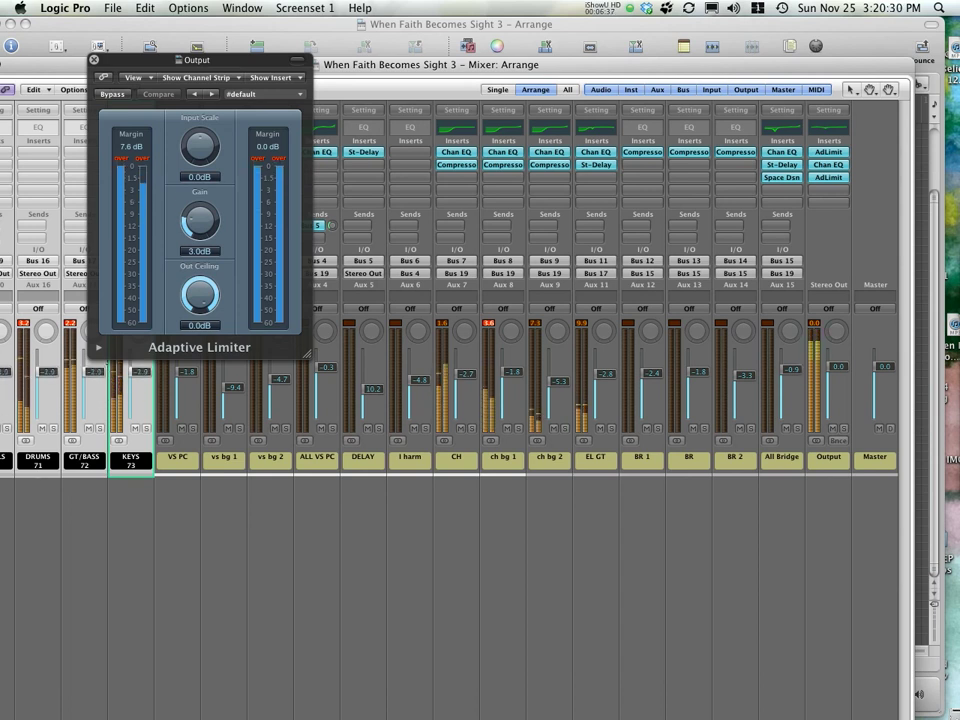
left_click(93, 60)
left_click_drag(147, 66, 311, 71)
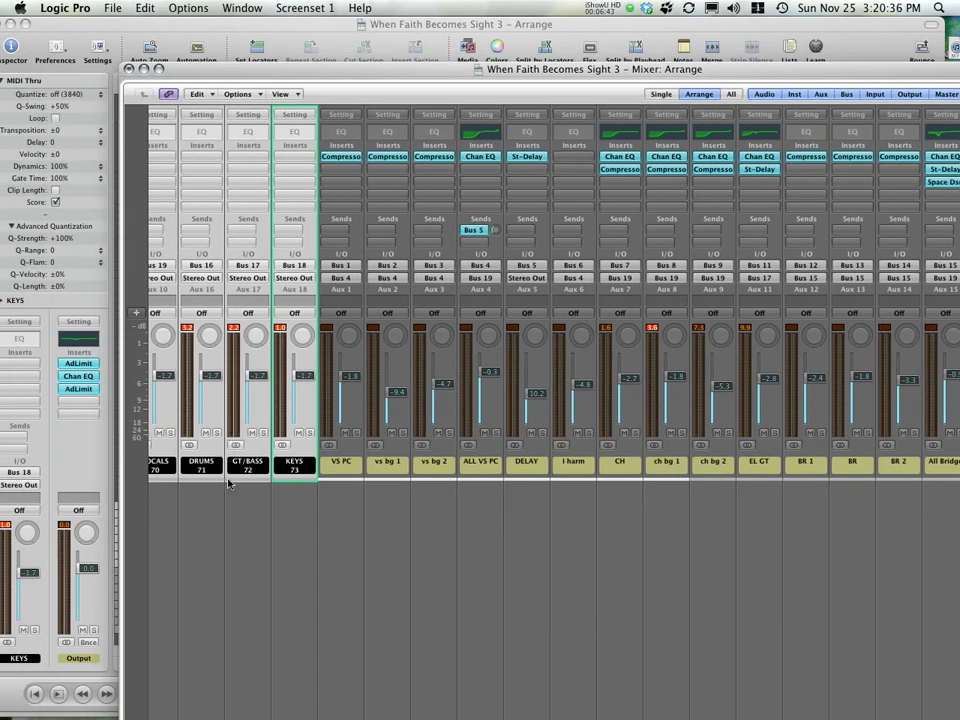
Step: Lower the selected VOCALS, DRUMS, GT/BASS and KEYS faders together to about -3.5 dB, and reselect the four strips
mouse_move(210, 377)
left_mouse_down()
mouse_move(210, 392)
mouse_move(210, 380)
left_mouse_up()
left_click(314, 574)
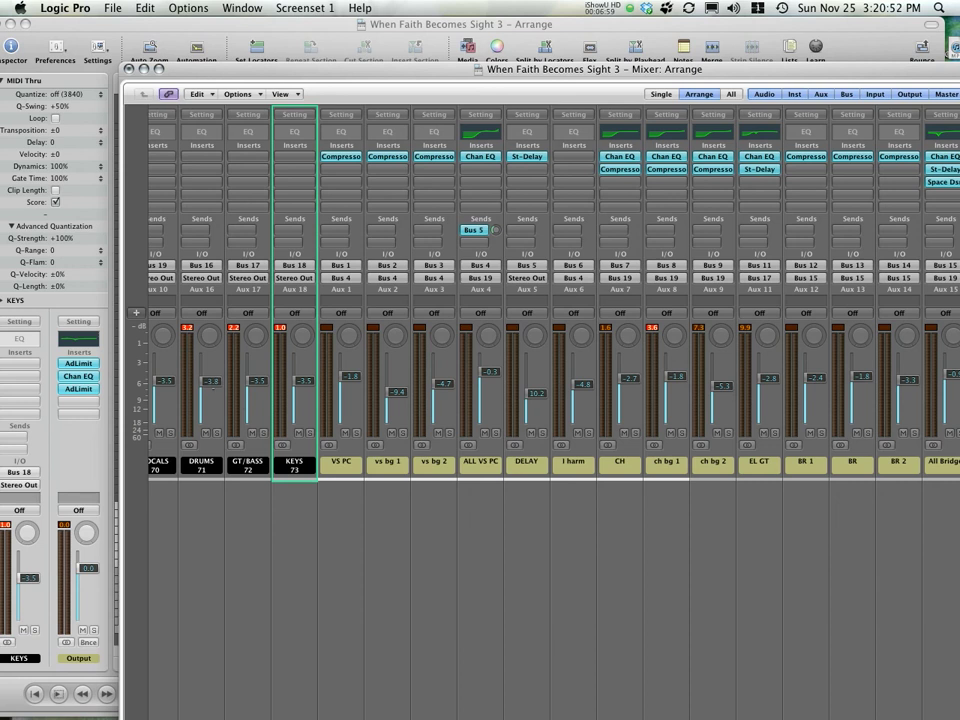
left_click_drag(309, 252, 153, 265)
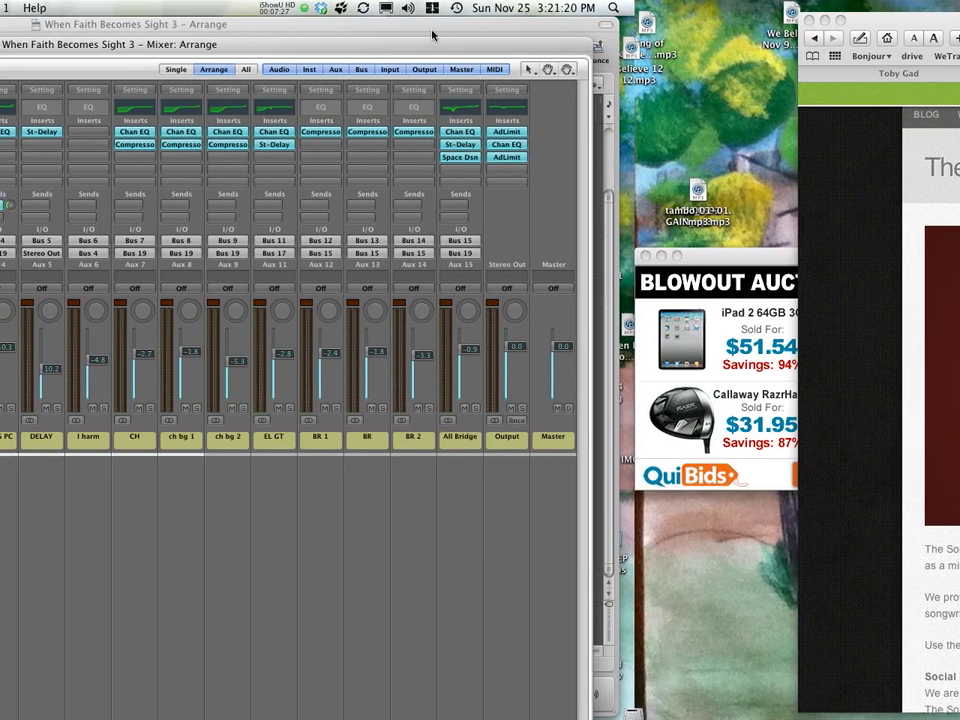
Step: Move the mixer window down and bring the Arrange window back to the front
left_click_drag(430, 46, 482, 30)
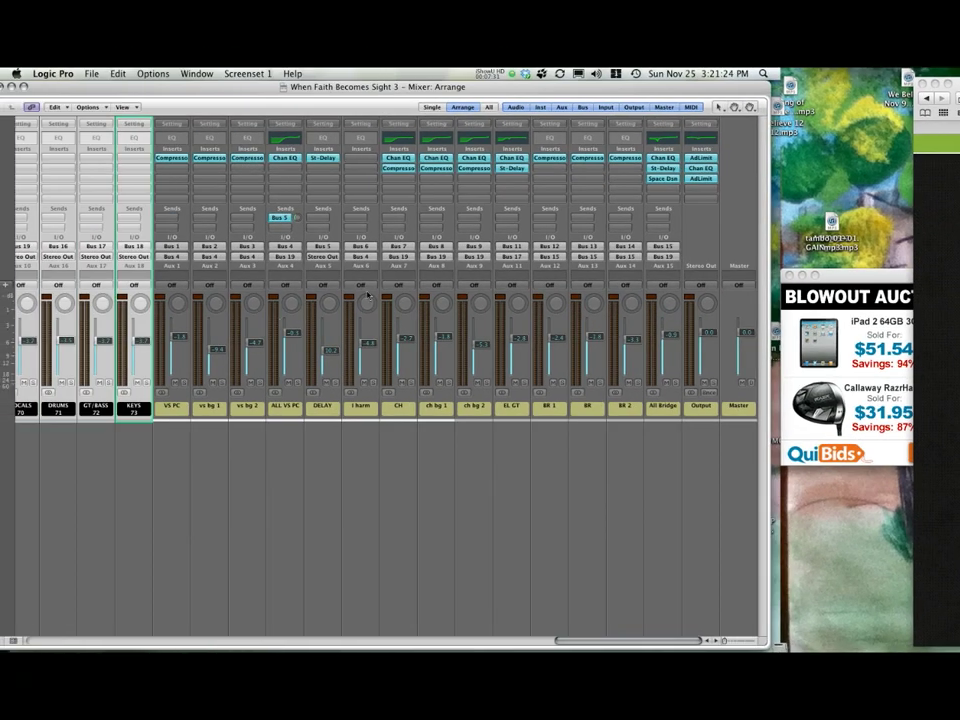
left_click_drag(428, 93, 433, 168)
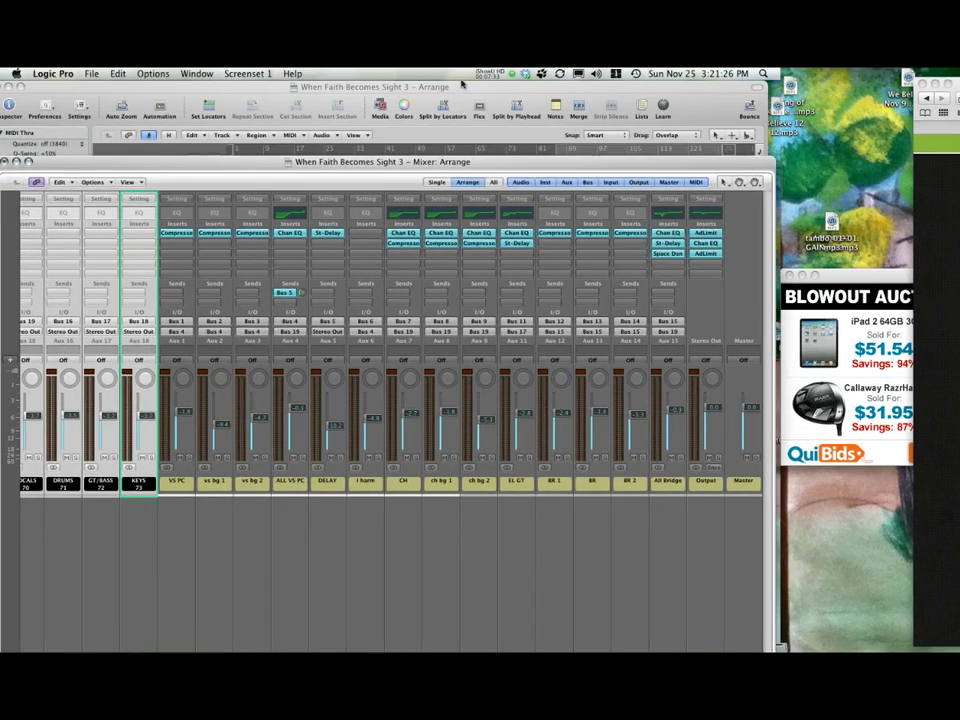
left_click(464, 90)
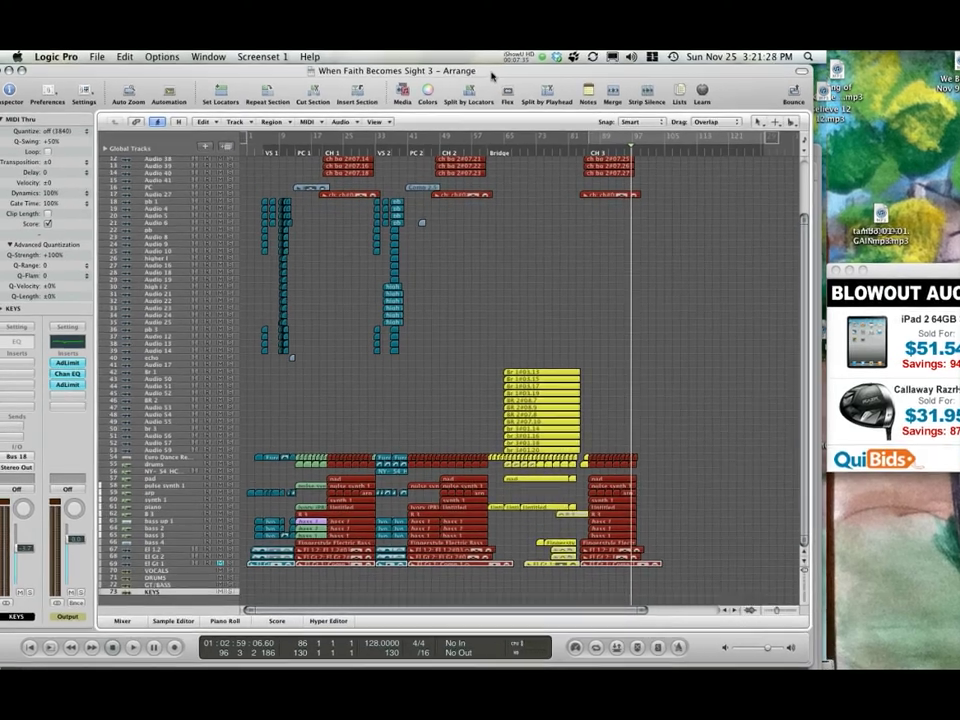